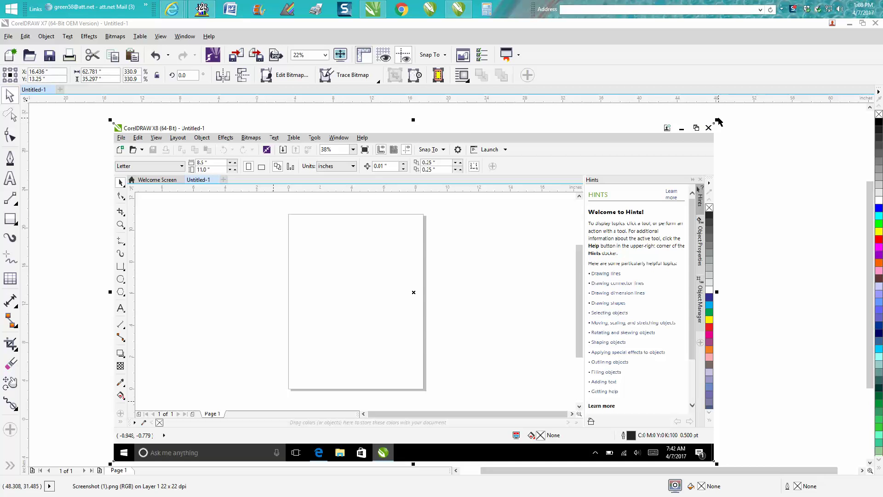
# - Scale the Screenshot (1).png bitmap to about 81.7% and move it to the right of the page
pyautogui.moveTo(717, 119); pyautogui.dragTo(248, 386)
pyautogui.moveTo(198, 410); pyautogui.dragTo(781, 235)
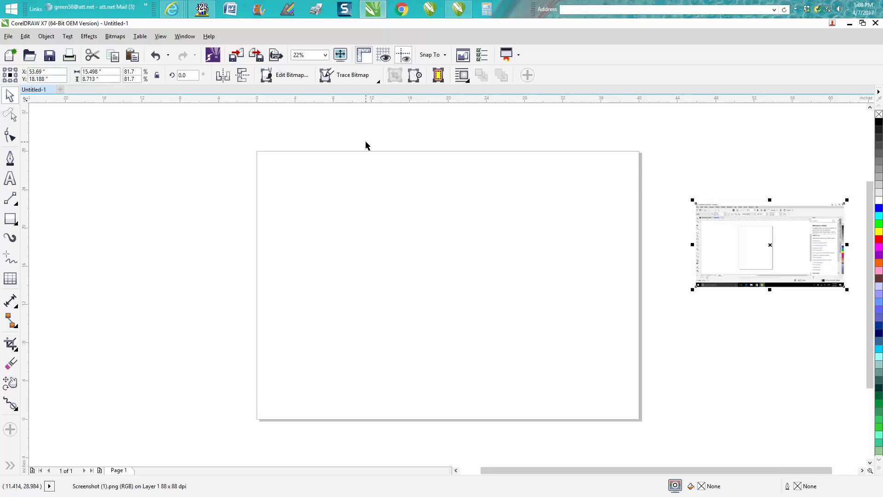
pyautogui.click(437, 141)
pyautogui.click(10, 218)
pyautogui.moveTo(276, 187); pyautogui.dragTo(322, 223)
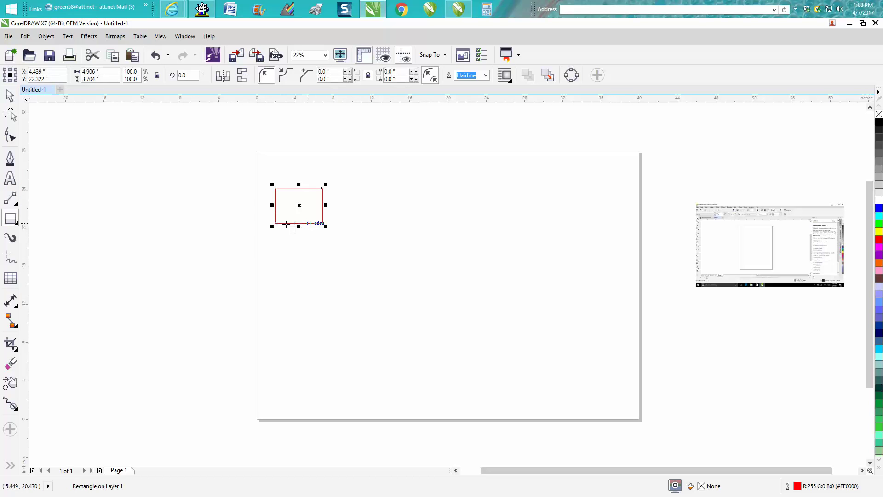
pyautogui.click(10, 95)
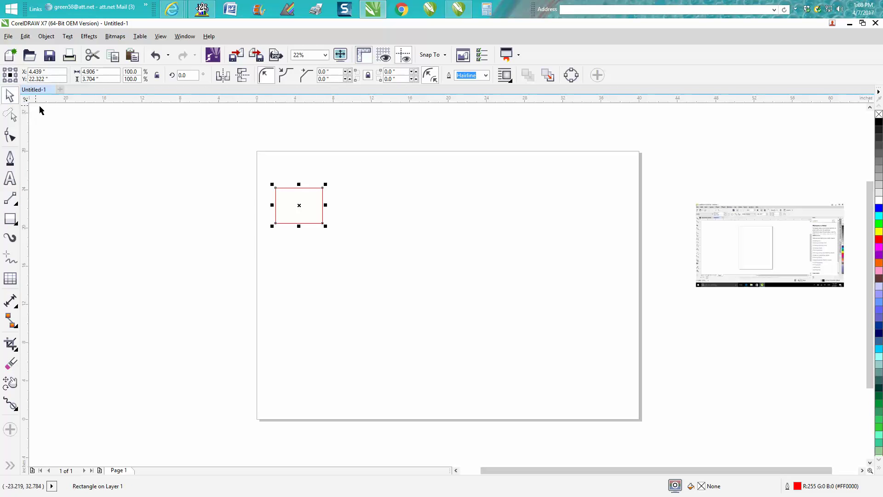
pyautogui.click(269, 132)
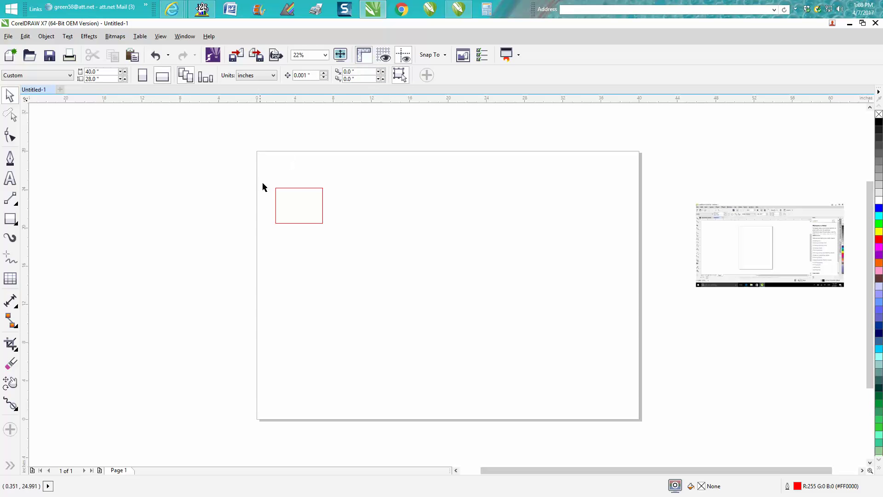
pyautogui.click(300, 188)
pyautogui.press('Delete')
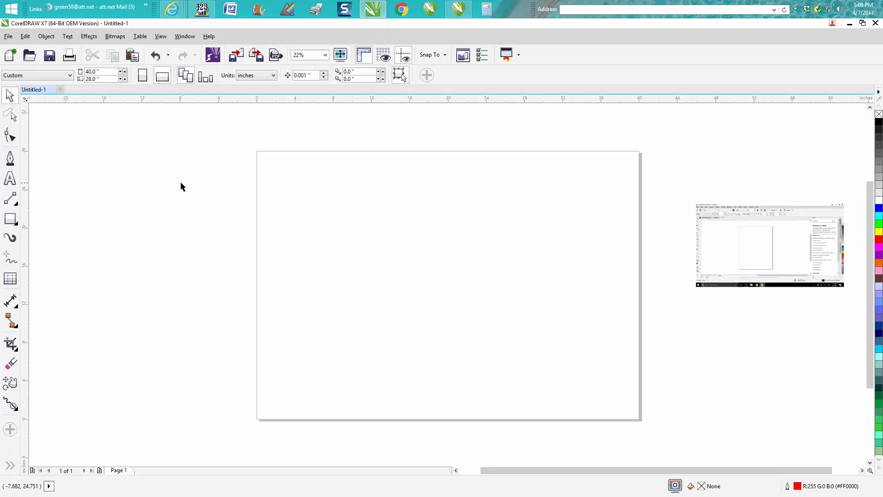
# - Set the default button size to Small on the Command Bars page of Options and apply it
pyautogui.click(10, 430)
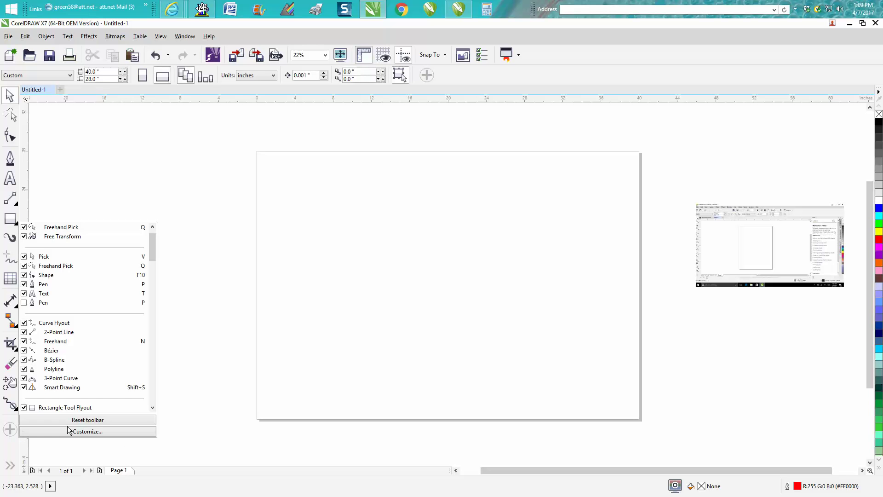
pyautogui.click(92, 432)
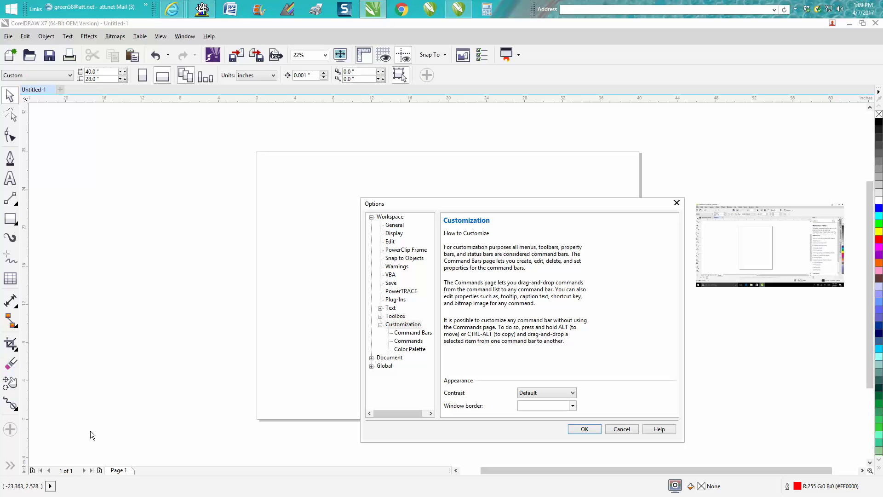
pyautogui.click(408, 342)
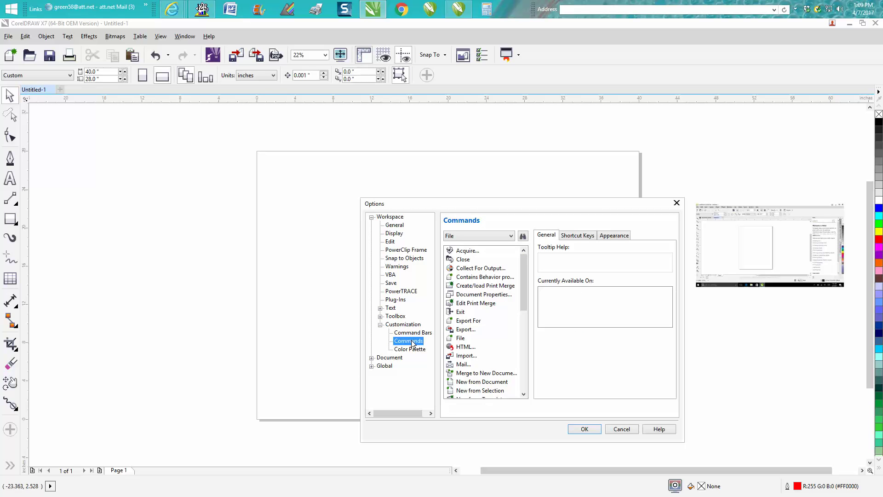
pyautogui.click(414, 333)
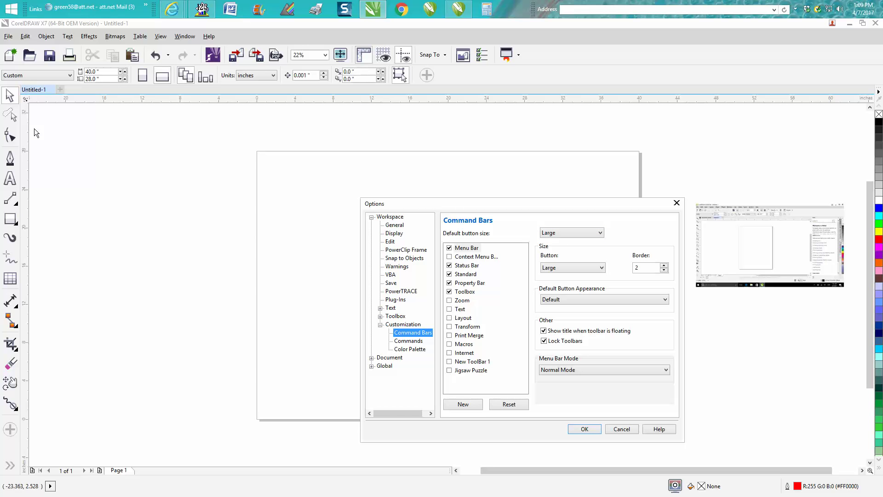
pyautogui.click(600, 233)
pyautogui.click(550, 243)
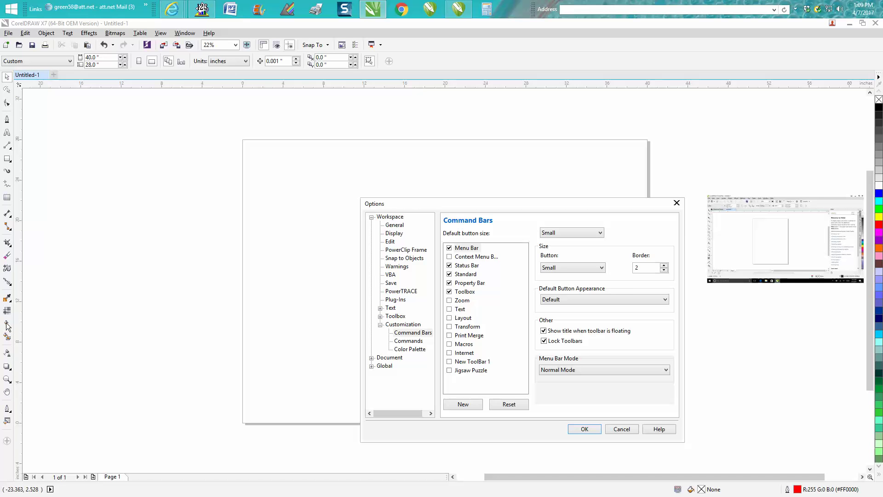
pyautogui.click(585, 429)
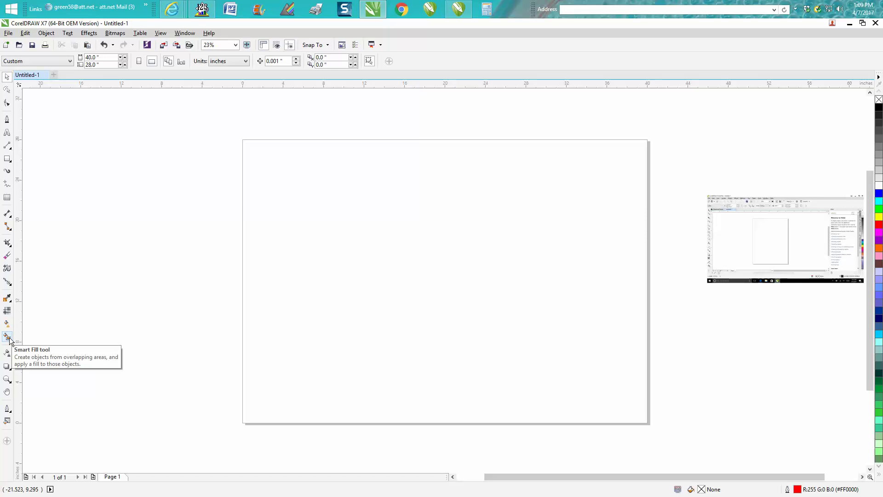
# - Toggle Smart Fill off and back on in the toolbox Quick Customize list
pyautogui.click(6, 442)
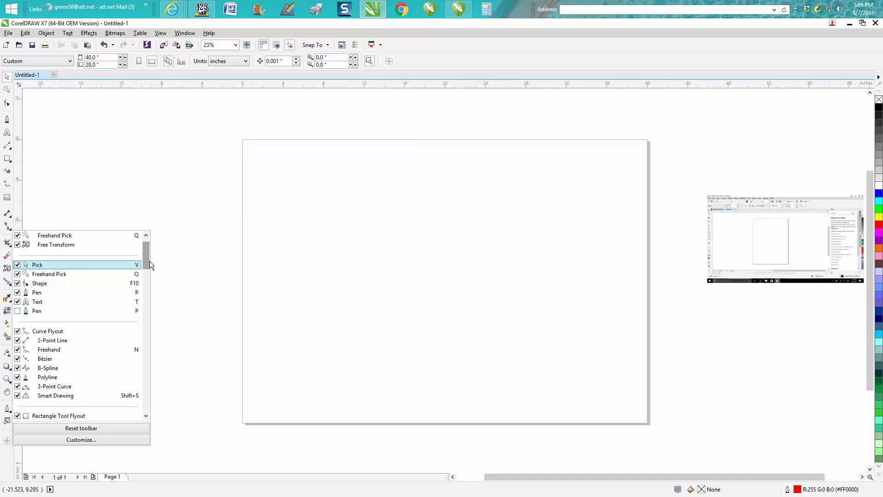
pyautogui.moveTo(146, 258); pyautogui.dragTo(156, 362)
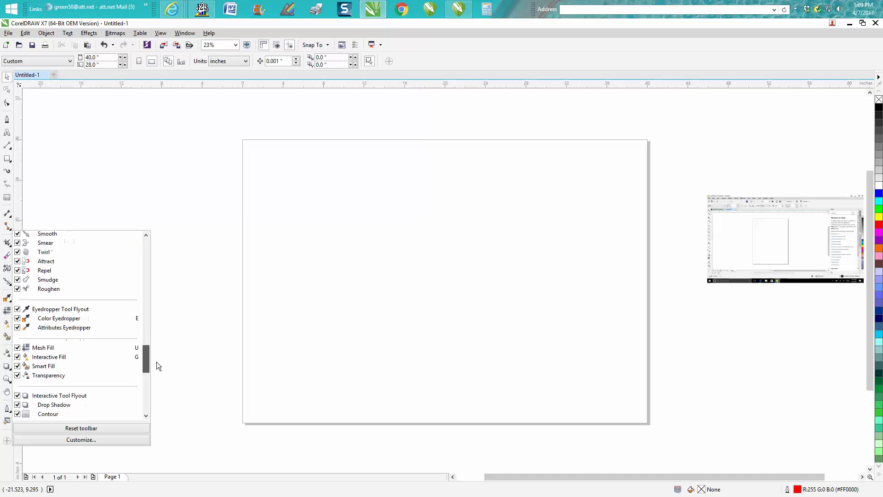
pyautogui.click(18, 365)
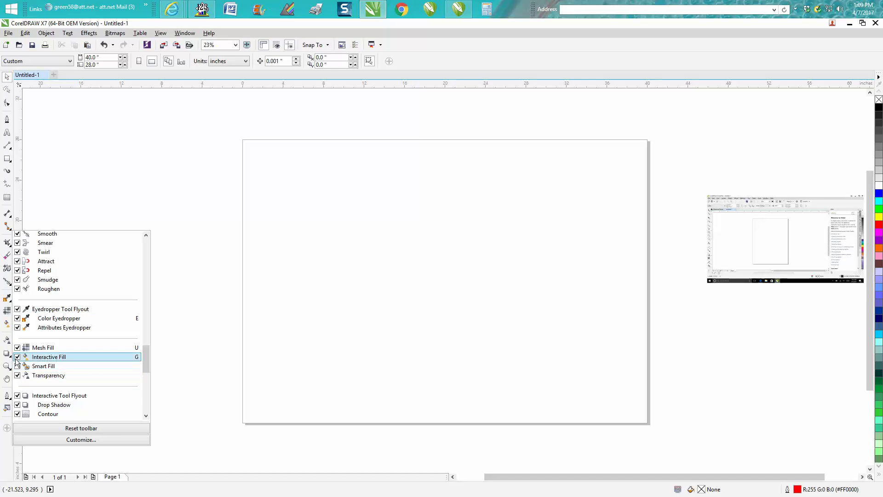
pyautogui.click(18, 365)
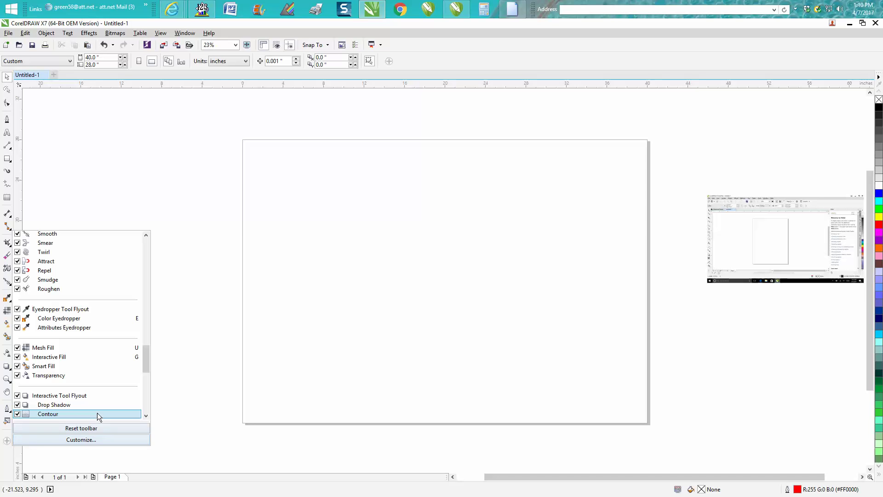
# - Hide Edit Fill from the toolbox and bring up the Customization options
pyautogui.moveTo(145, 361); pyautogui.dragTo(148, 372)
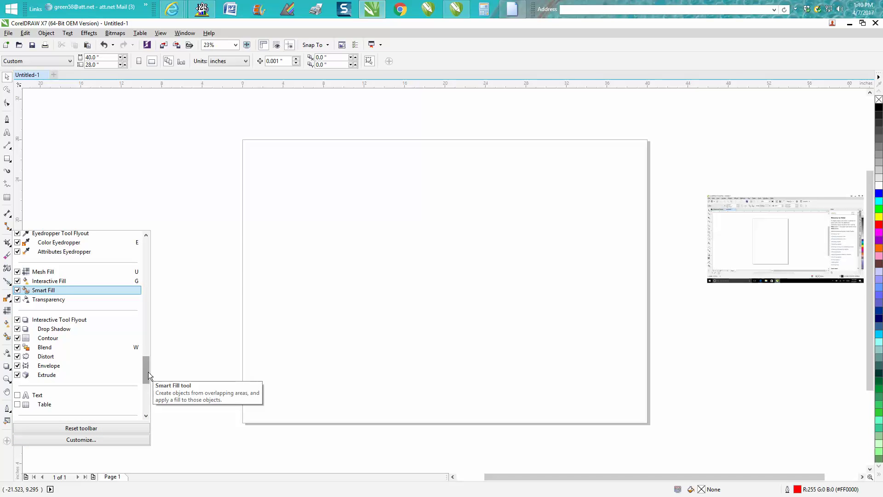
pyautogui.moveTo(148, 372); pyautogui.dragTo(149, 385)
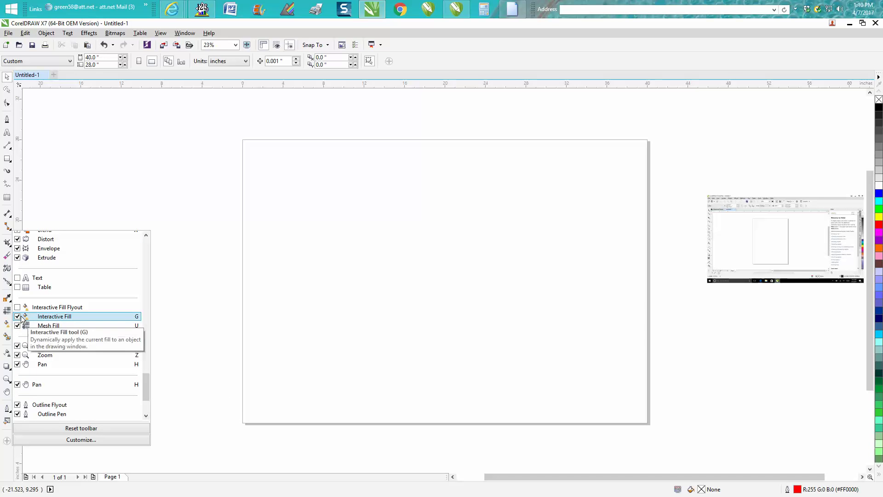
pyautogui.scroll(-1, 92, 354)
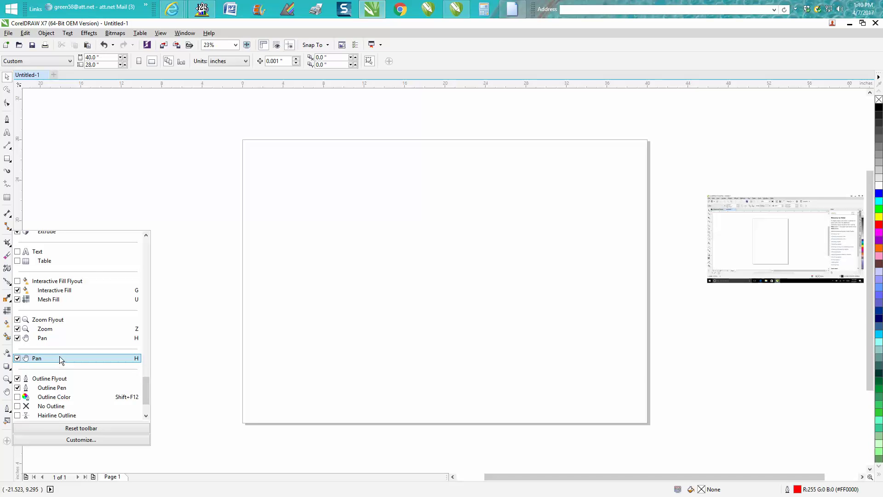
pyautogui.scroll(-1, 76, 355)
pyautogui.scroll(-1, 83, 369)
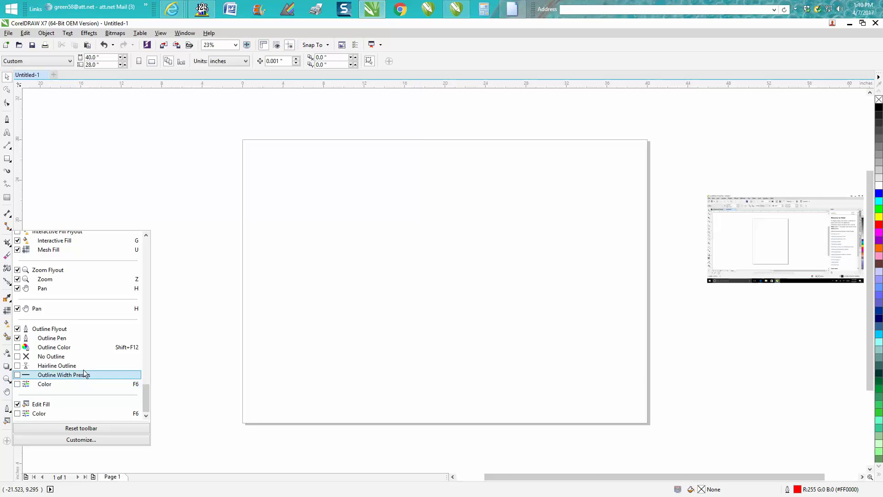
pyautogui.click(17, 404)
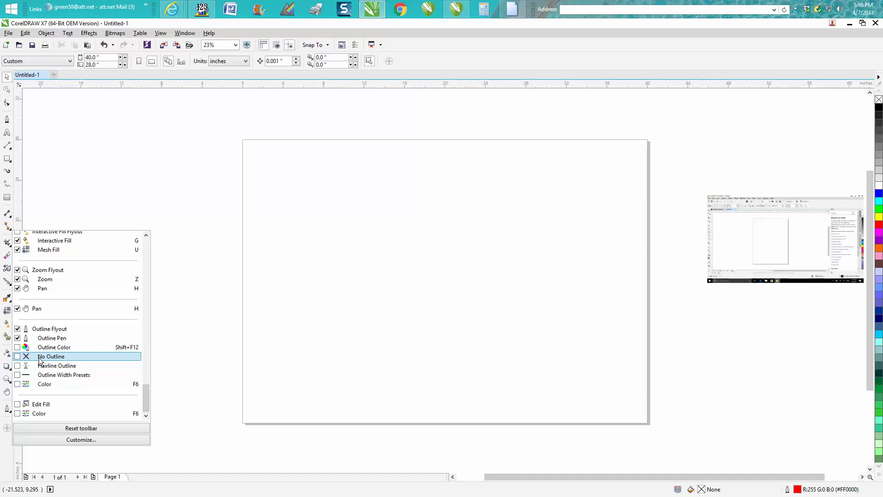
pyautogui.click(80, 440)
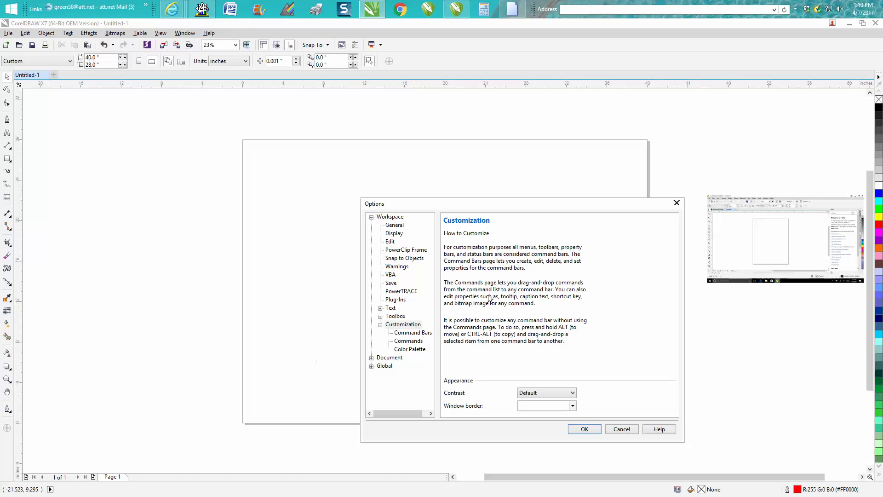
# - Change the default button size to Medium on the Command Bars page and apply it
pyautogui.click(424, 332)
pyautogui.click(601, 232)
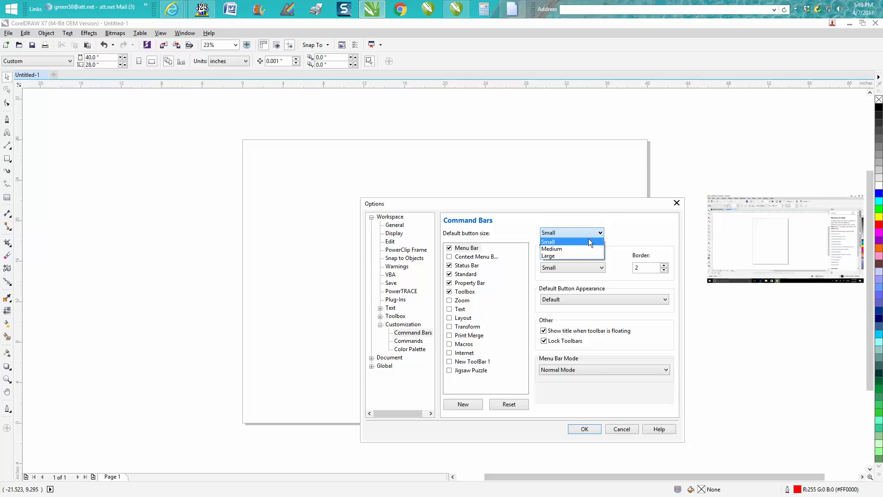
pyautogui.click(568, 247)
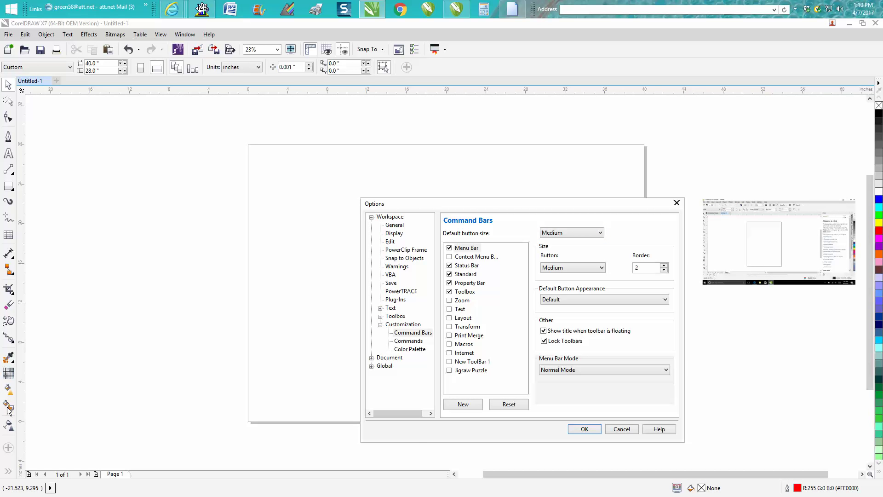
pyautogui.click(585, 429)
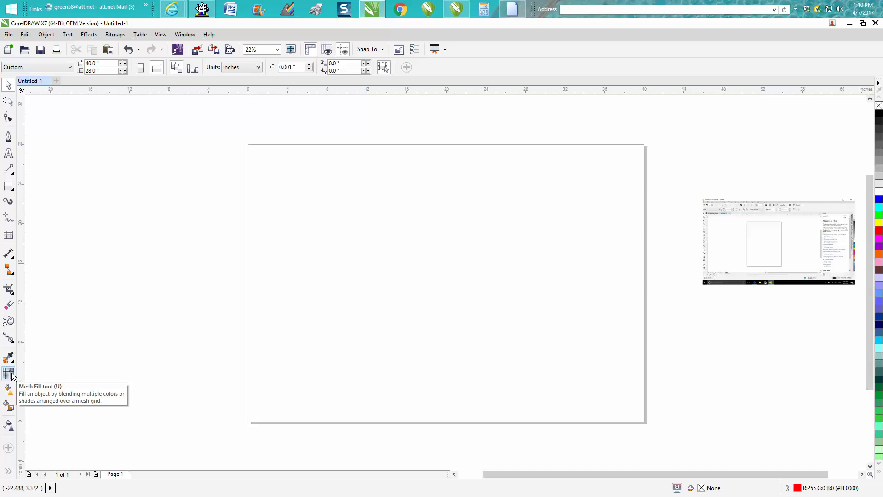
pyautogui.click(8, 448)
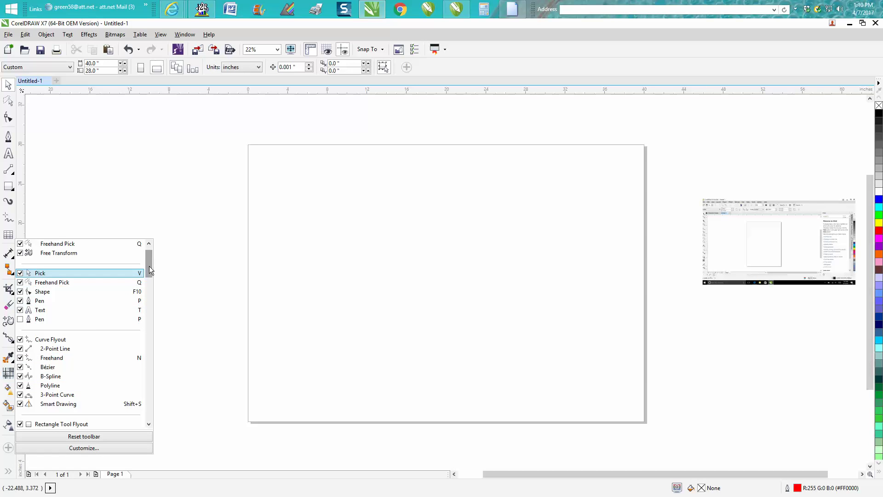
# - Uncheck Mesh Fill, Interactive Fill, Smart Fill and Transparency in the toolbox Quick Customize list
pyautogui.moveTo(148, 270); pyautogui.dragTo(149, 276)
pyautogui.moveTo(149, 283); pyautogui.dragTo(153, 372)
pyautogui.click(19, 350)
pyautogui.click(20, 359)
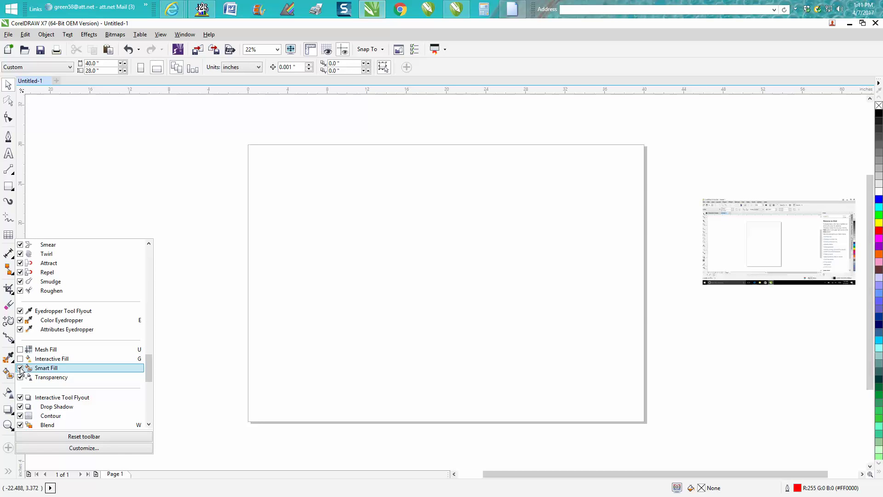
pyautogui.click(20, 377)
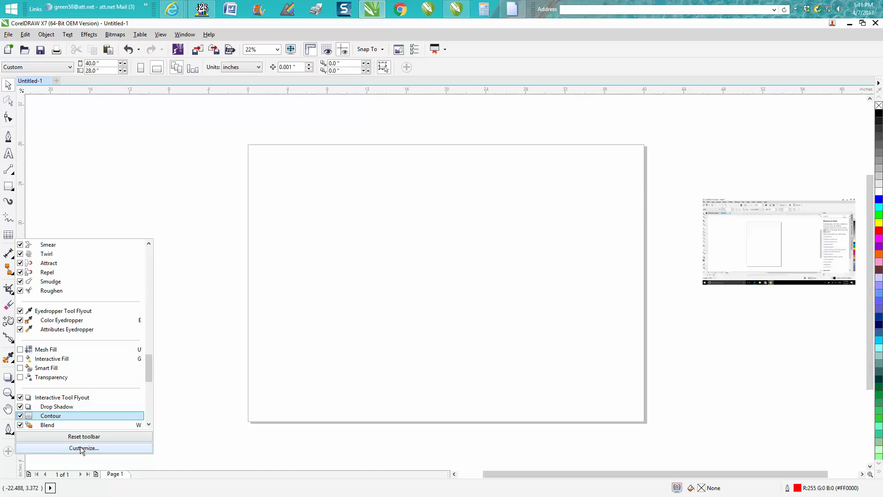
pyautogui.click(167, 420)
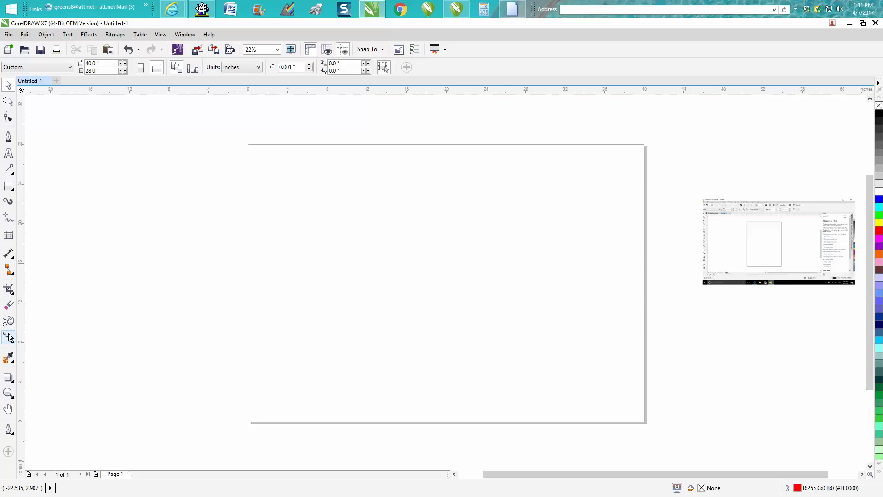
pyautogui.click(10, 450)
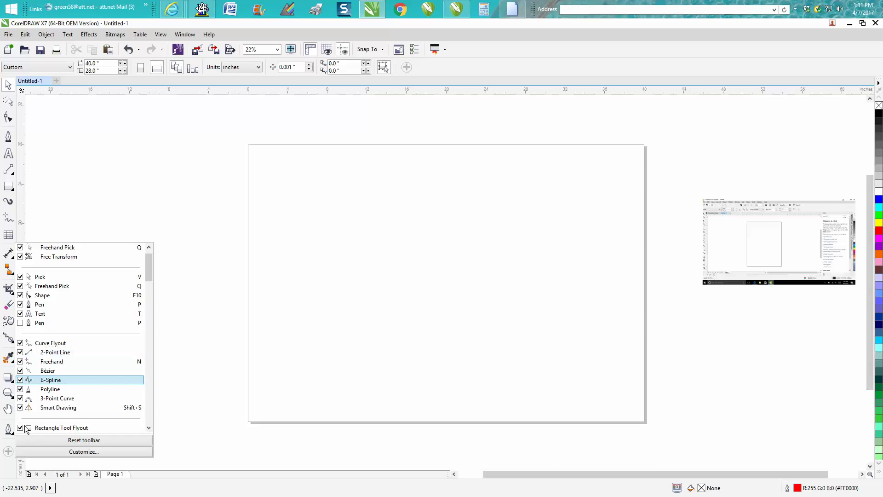
# - Return the default button size to Small in Options and apply it
pyautogui.click(75, 452)
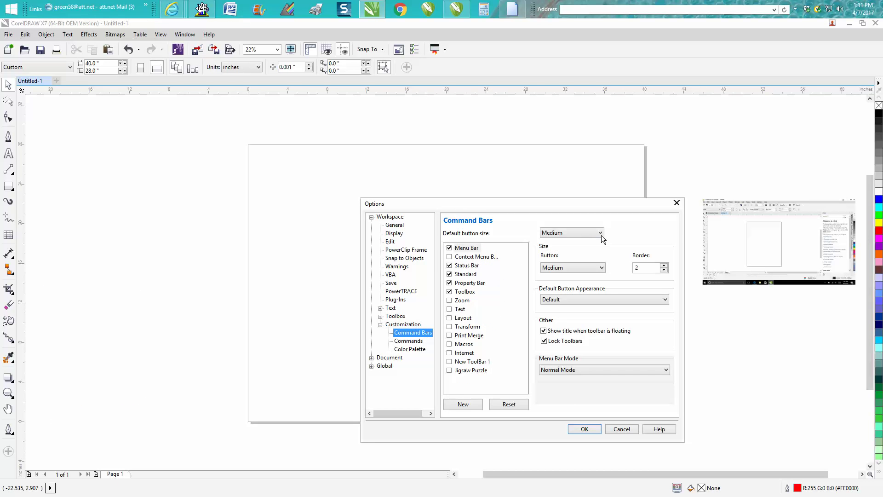
pyautogui.click(601, 232)
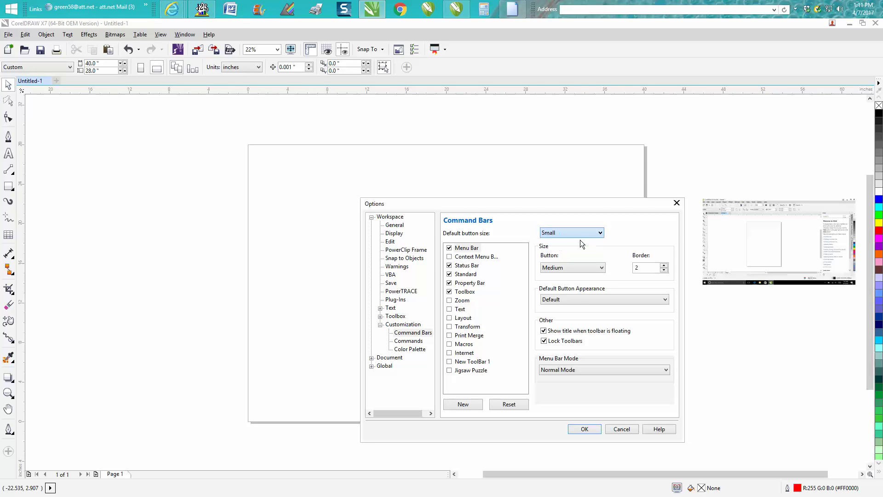
pyautogui.click(581, 240)
pyautogui.click(580, 428)
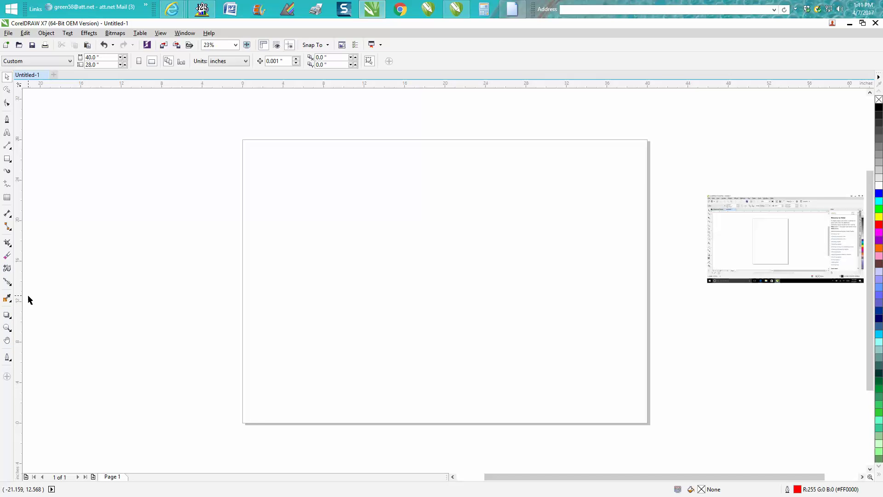
# - Check Smart Fill in the toolbox Quick Customize list to restore it to the toolbox
pyautogui.click(7, 377)
pyautogui.scroll(-15, 88, 241)
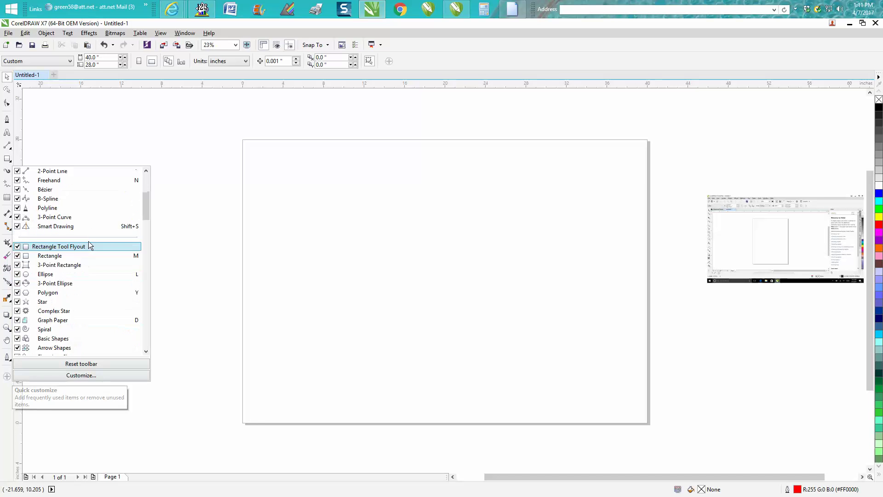
pyautogui.scroll(-5, 91, 236)
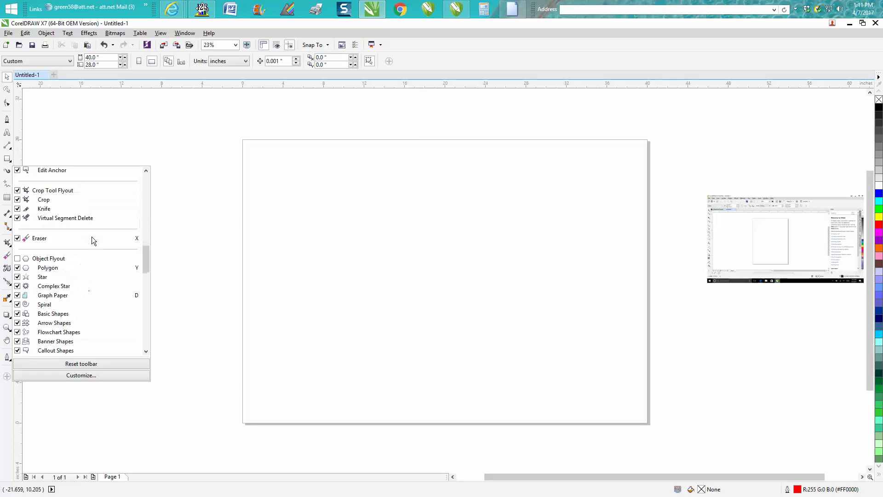
pyautogui.scroll(-10, 92, 236)
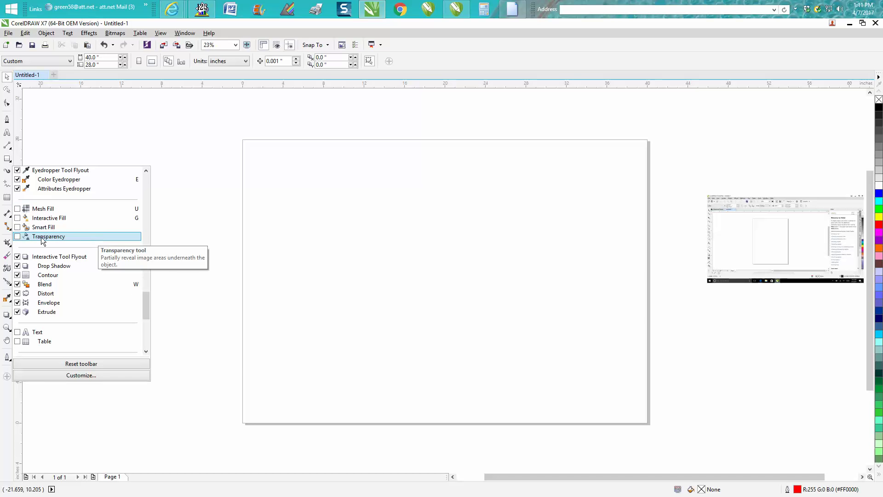
pyautogui.click(18, 228)
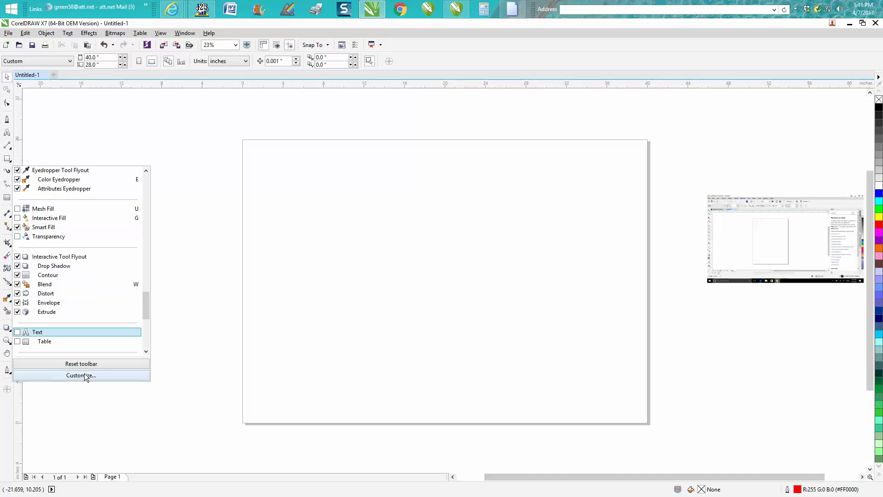
pyautogui.click(159, 349)
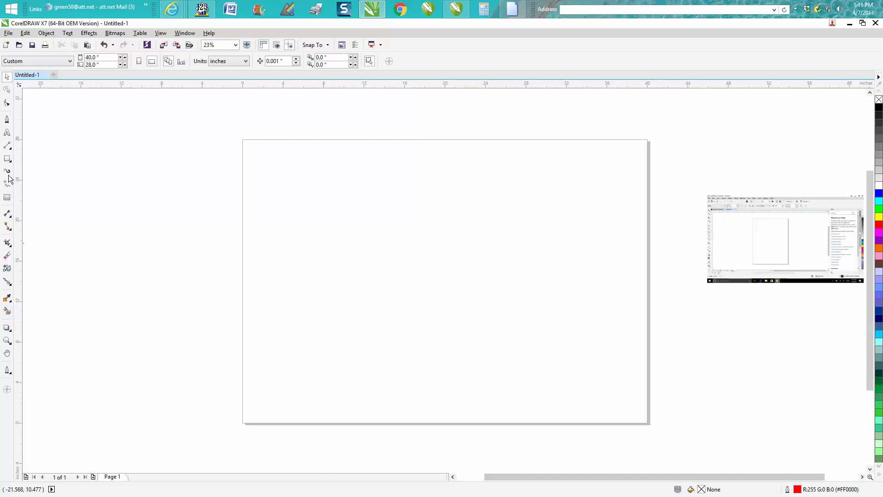
pyautogui.click(7, 158)
# - Draw three overlapping rectangles: a tall one, an offset one, and a small one across both
pyautogui.moveTo(313, 178)
pyautogui.mouseDown()
pyautogui.moveTo(337, 265)
pyautogui.moveTo(353, 263)
pyautogui.mouseUp()
pyautogui.moveTo(332, 220); pyautogui.dragTo(375, 276)
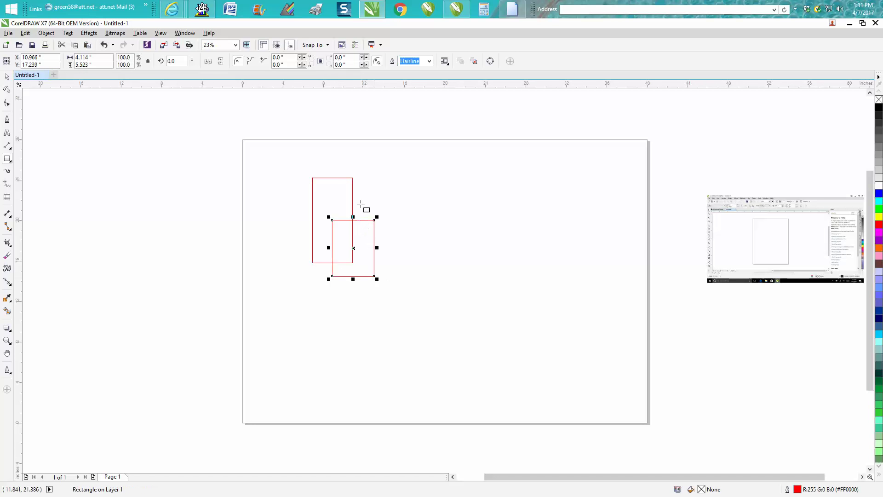
pyautogui.moveTo(361, 200)
pyautogui.mouseDown()
pyautogui.moveTo(350, 237)
pyautogui.moveTo(342, 233)
pyautogui.mouseUp()
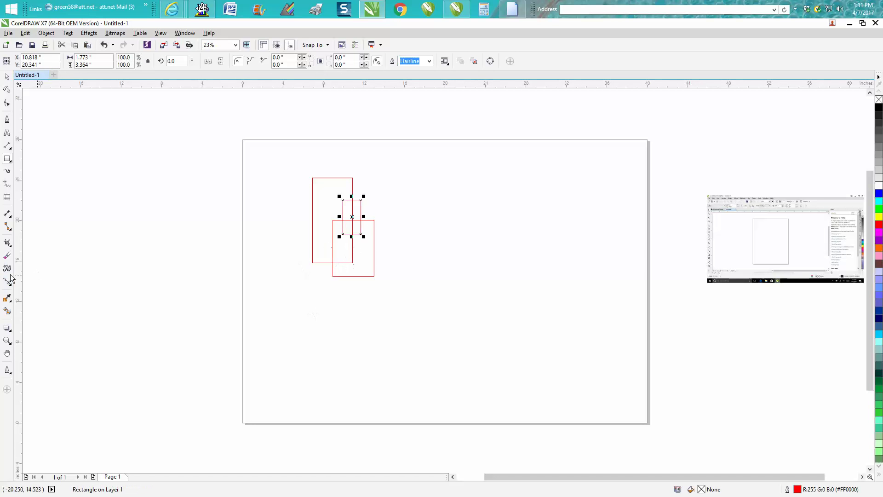
# - Smart Fill the rectangles' shared overlap and drag the grey-blue piece to their right
pyautogui.click(7, 311)
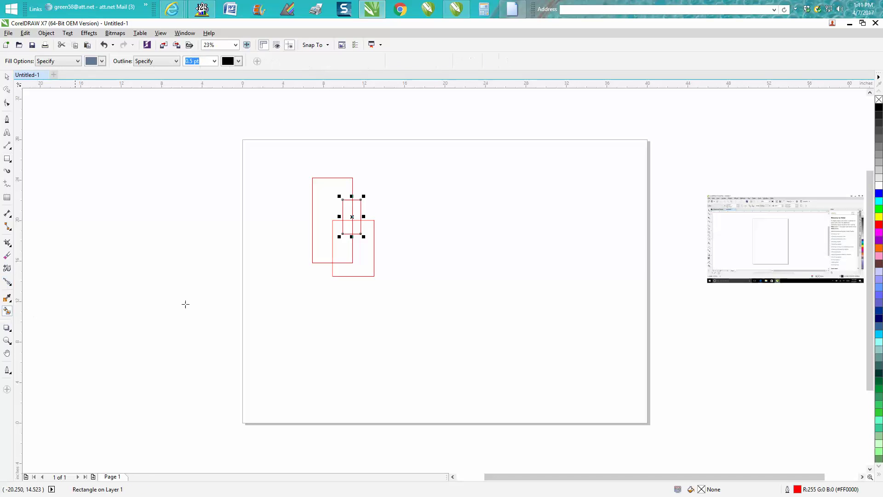
pyautogui.click(351, 226)
pyautogui.click(7, 76)
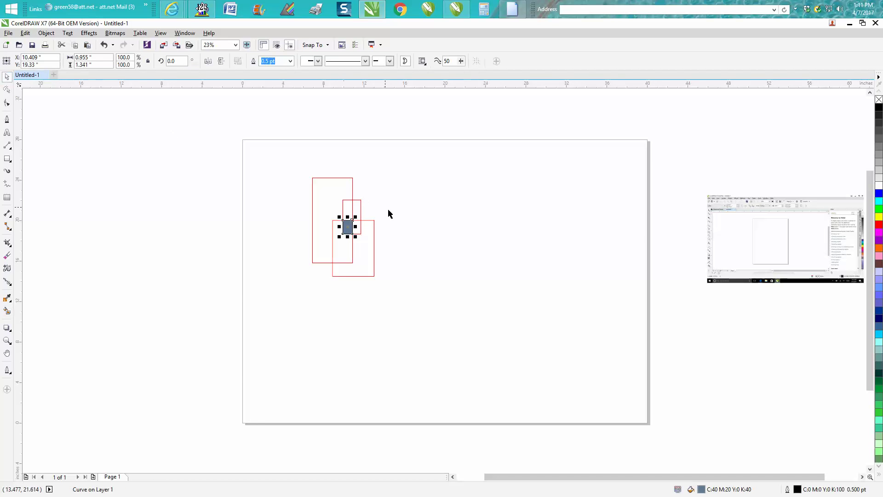
pyautogui.moveTo(347, 225); pyautogui.dragTo(409, 206)
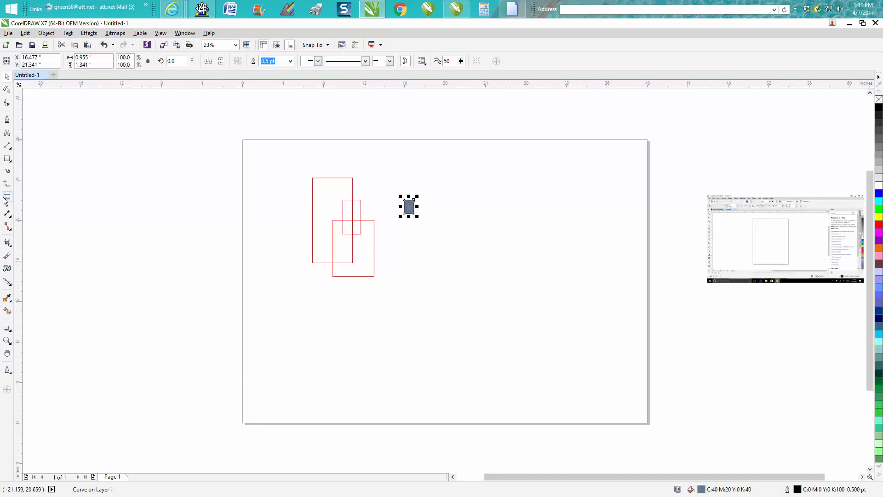
# - Draw a large pentagon and a smaller overlapping one with the Polygon tool
pyautogui.click(11, 163)
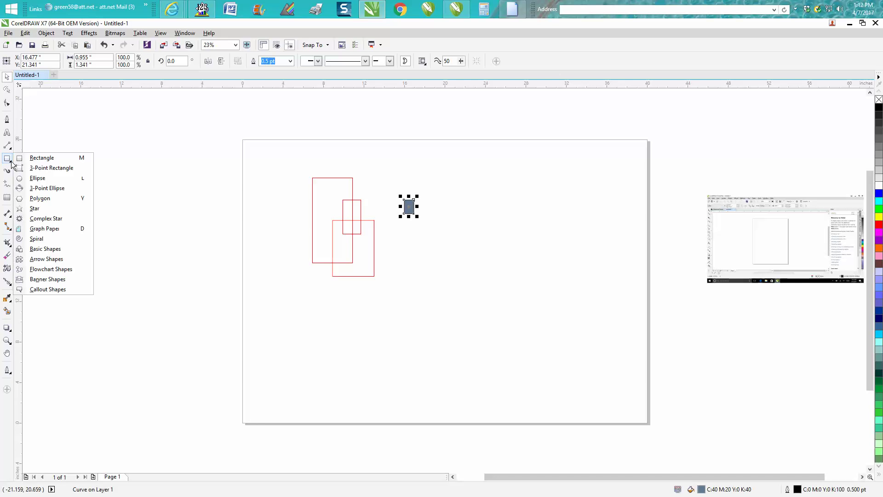
pyautogui.click(37, 198)
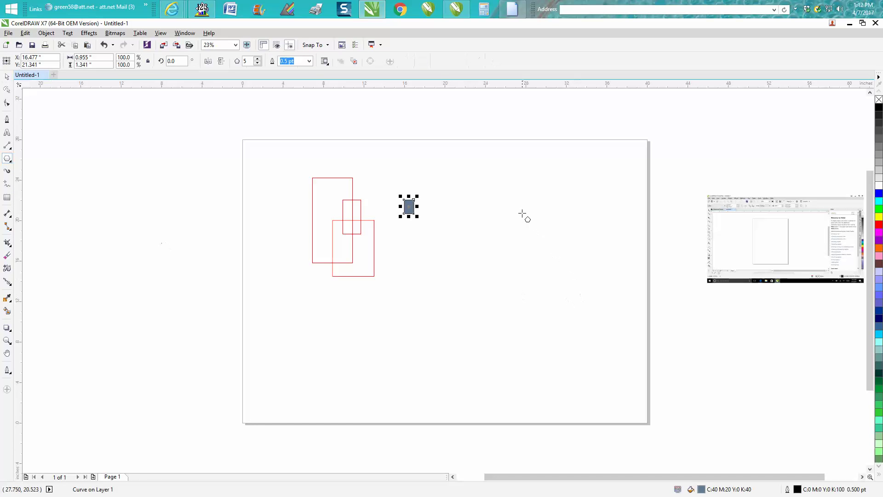
pyautogui.moveTo(523, 214); pyautogui.dragTo(466, 297)
pyautogui.moveTo(529, 213); pyautogui.dragTo(515, 254)
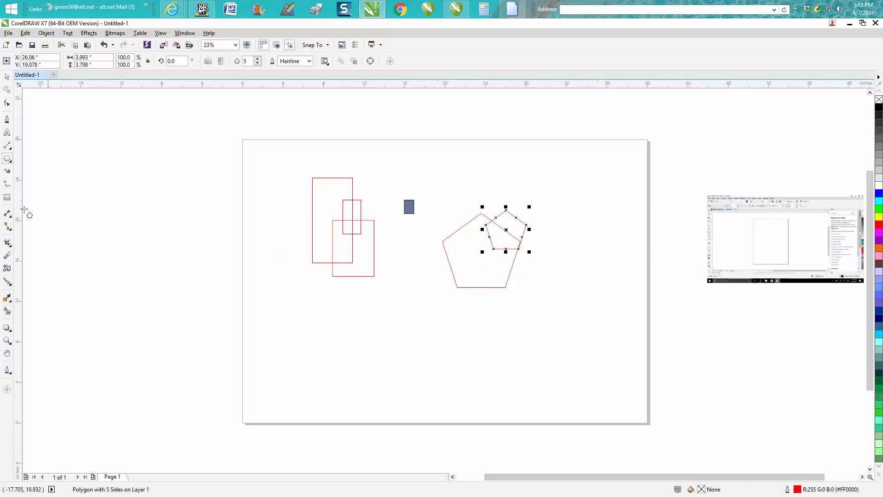
# - Smart Fill the pentagons' overlap and colour that shape solid black
pyautogui.click(7, 311)
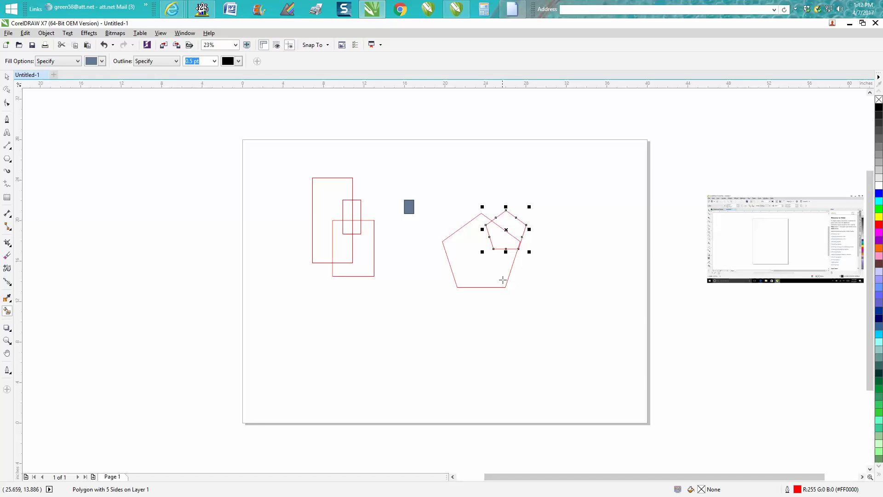
pyautogui.click(505, 246)
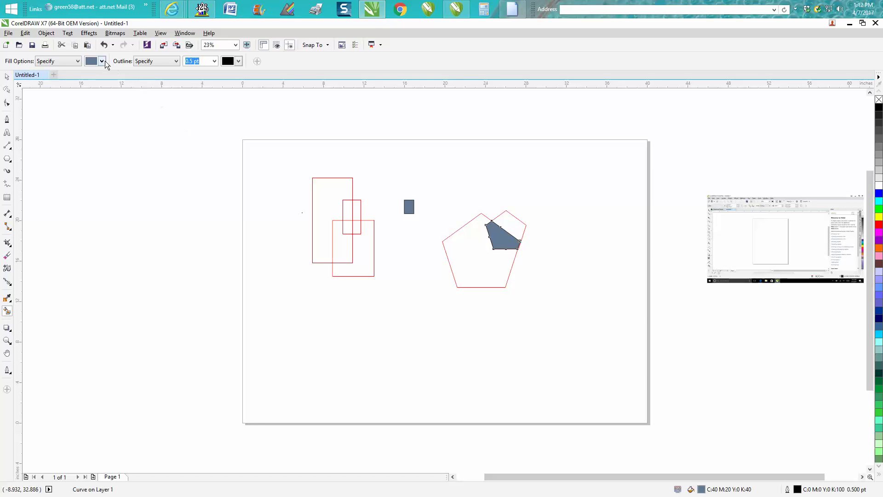
pyautogui.click(102, 61)
pyautogui.click(87, 69)
pyautogui.click(507, 239)
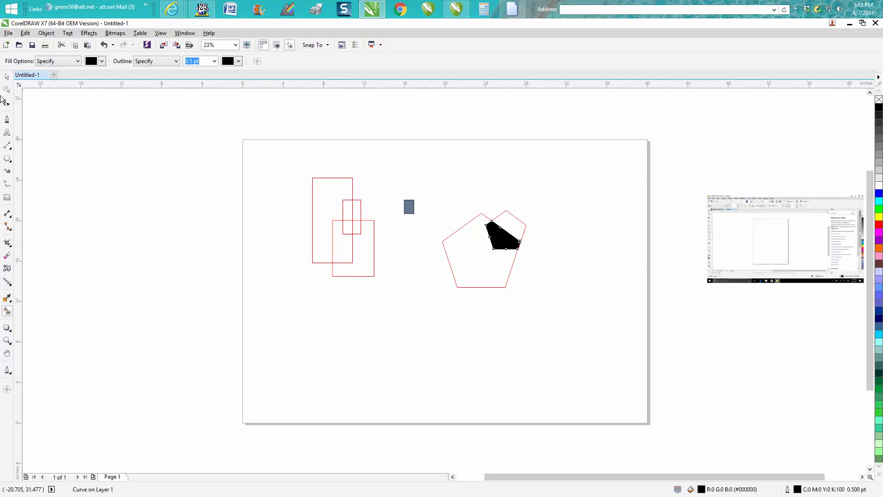
pyautogui.click(8, 77)
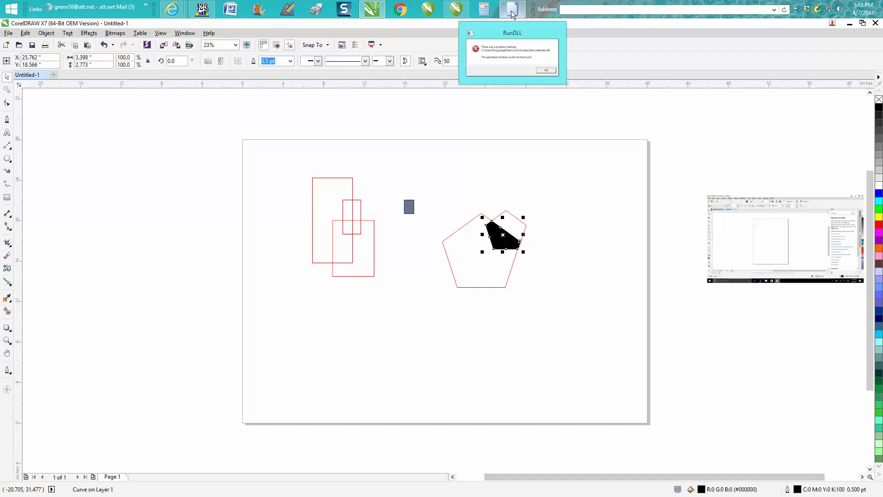